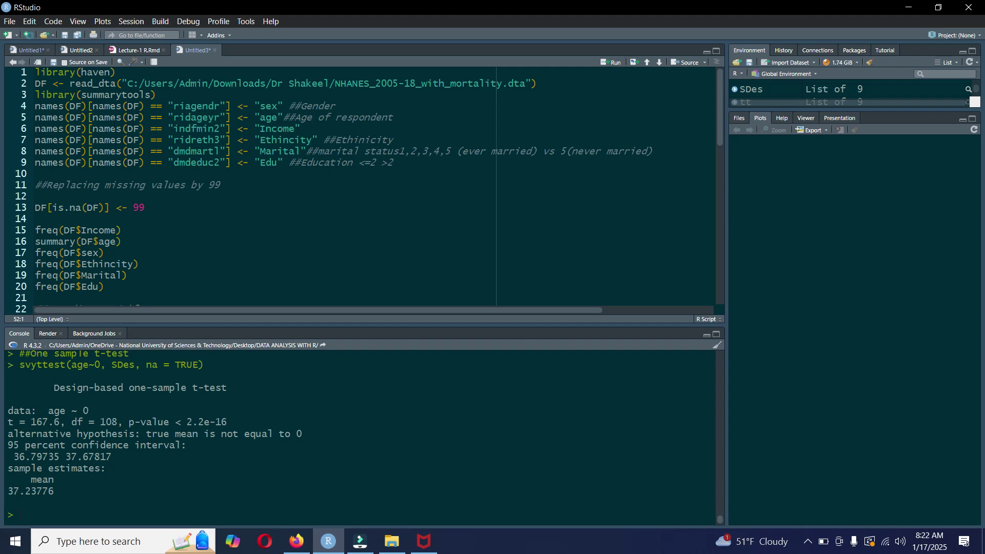
Step: Run the script from the first line through the SDes line to load and recode the NHANES data and build the survey design
drag(35, 72, 290, 167)
click(286, 195)
scroll(253, 173, down, 1)
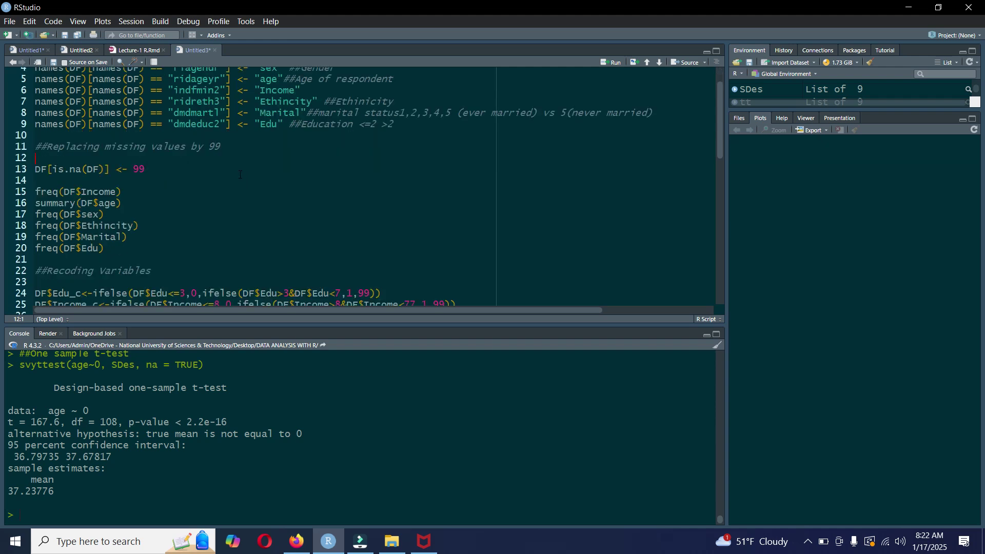
scroll(220, 167, up, 1)
drag(34, 71, 167, 232)
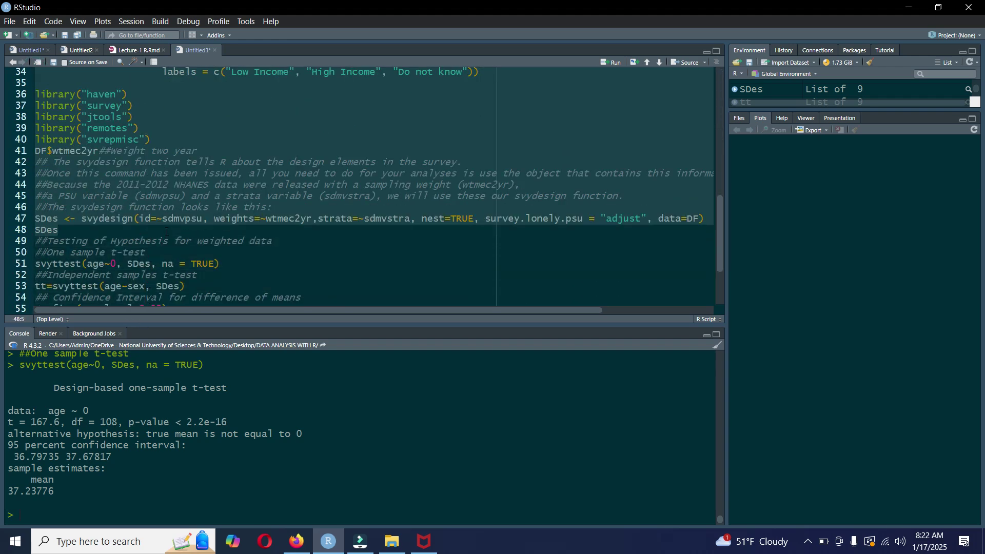
click(611, 62)
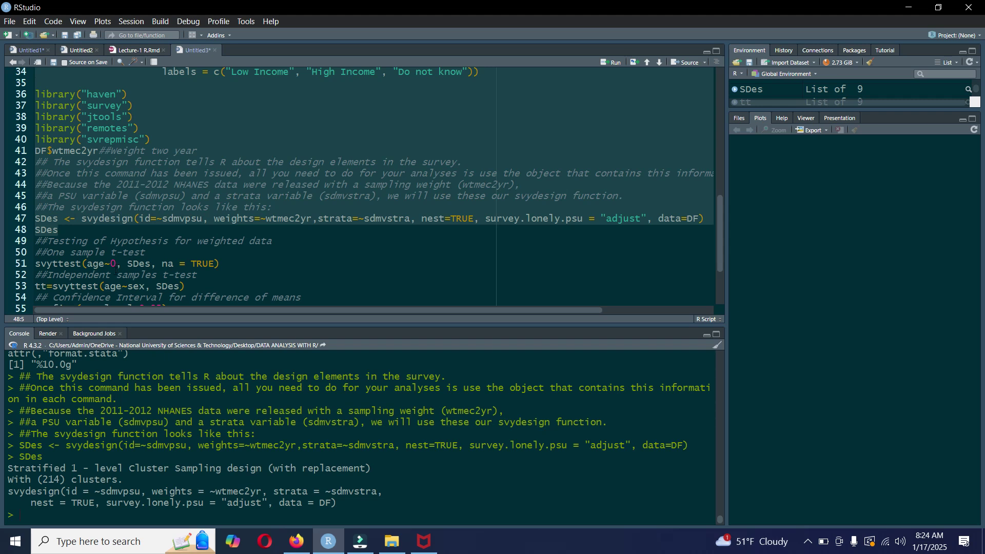
Step: Run the one-sample survey t-test svyttest(age~0, SDes, na = TRUE)
click(105, 264)
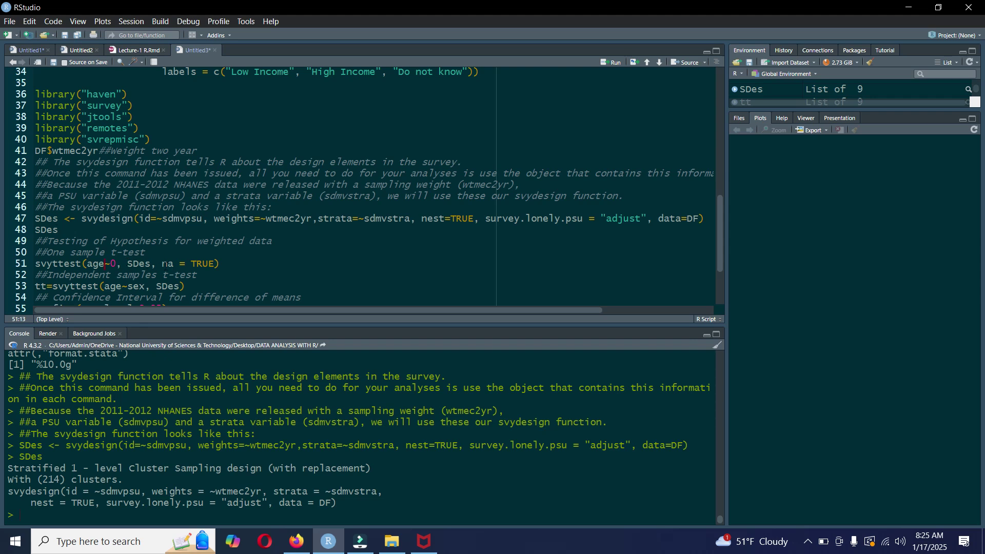
click(221, 264)
click(612, 62)
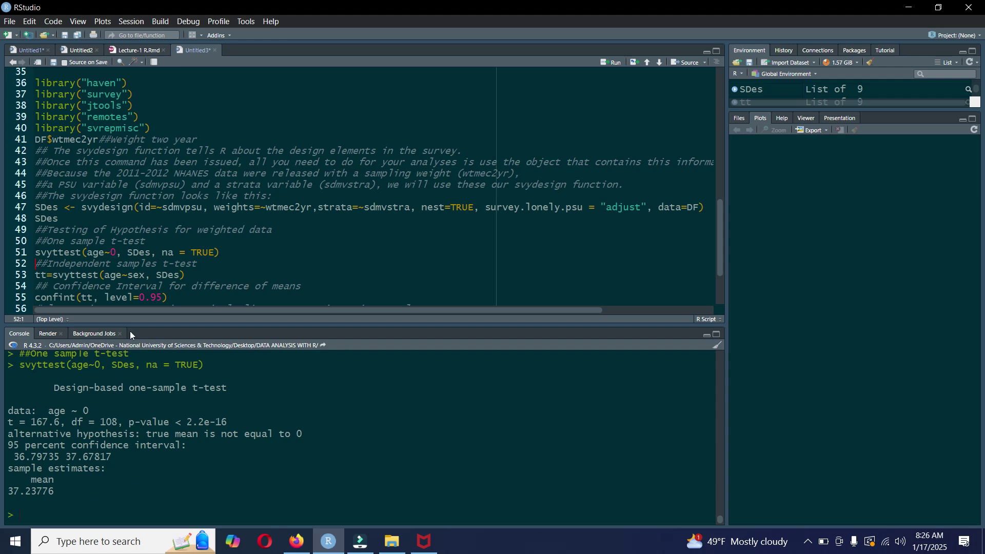
Step: Run the independent samples t-test of age by sex on the SDes design, storing it as tt
scroll(156, 263, down, 1)
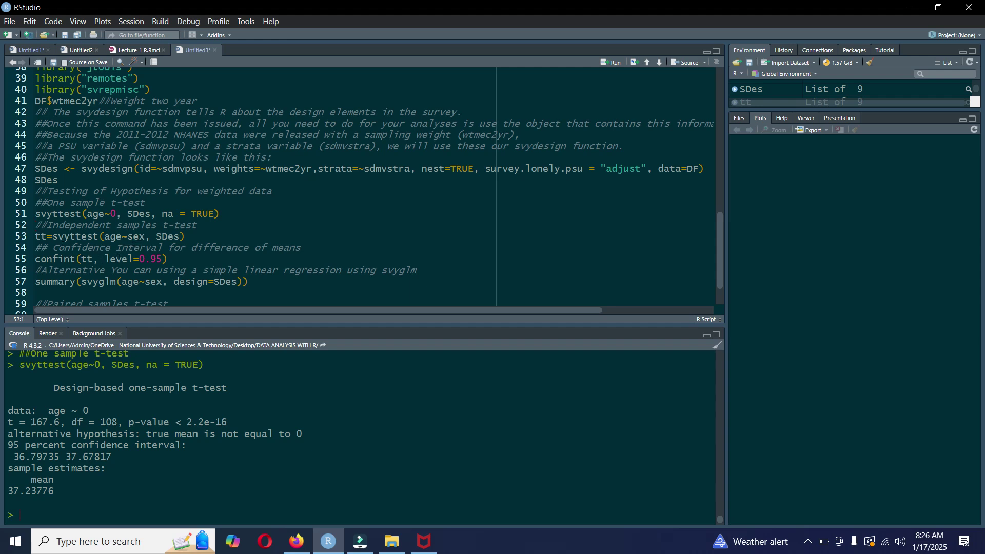
drag(36, 237, 185, 237)
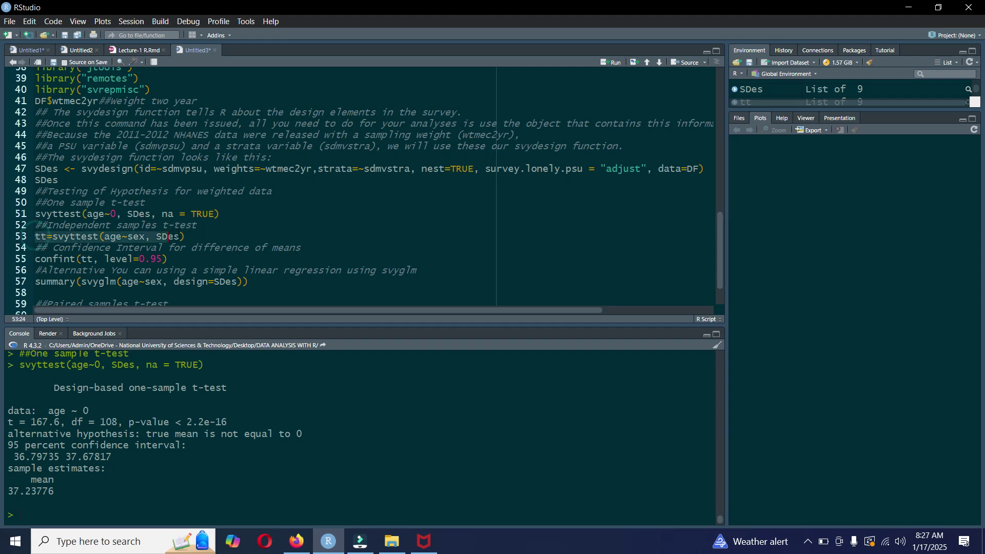
click(607, 61)
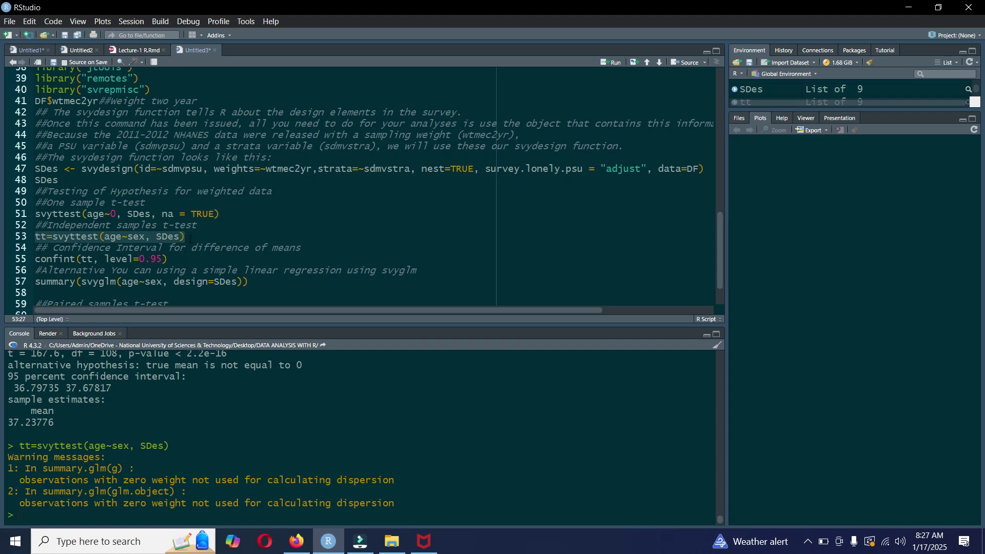
click(190, 237)
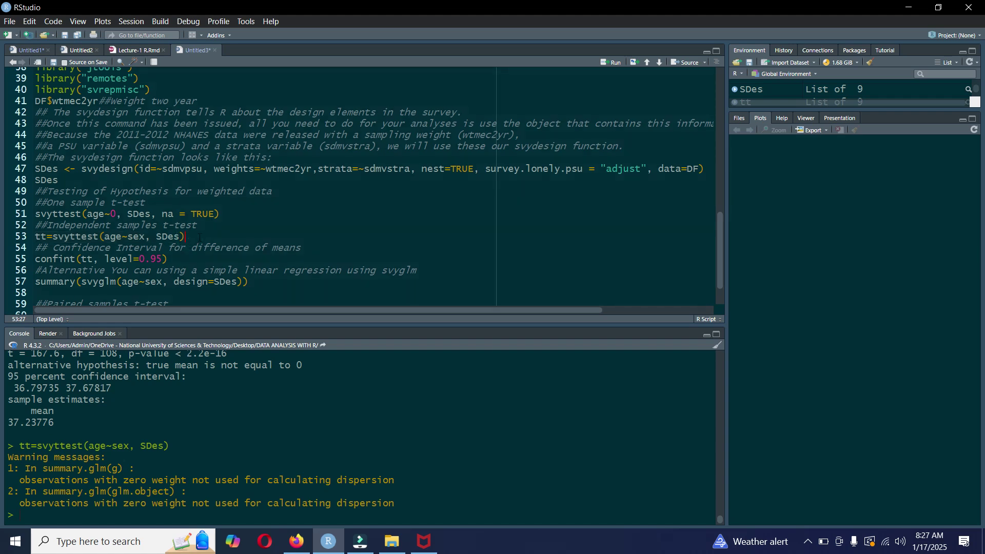
click(203, 237)
click(609, 62)
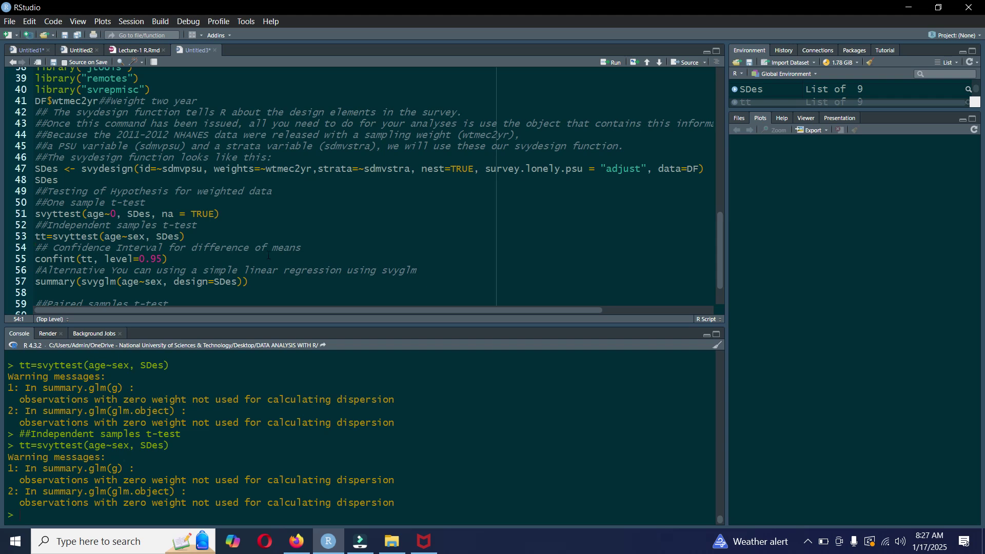
Step: Run only svyttest(age~sex, SDes) without the assignment to print the test, and inspect the estimated difference in means
click(177, 260)
drag(53, 237, 186, 237)
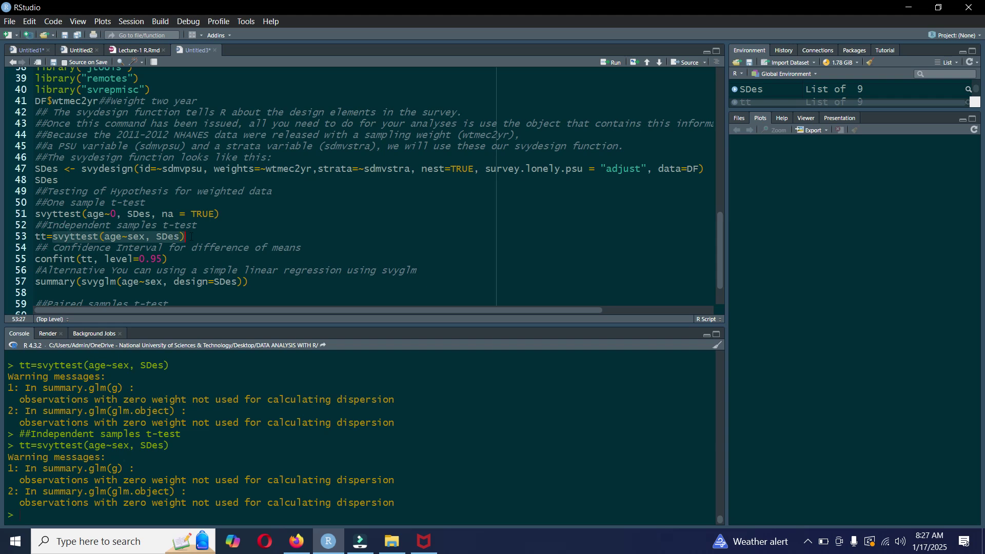
click(610, 63)
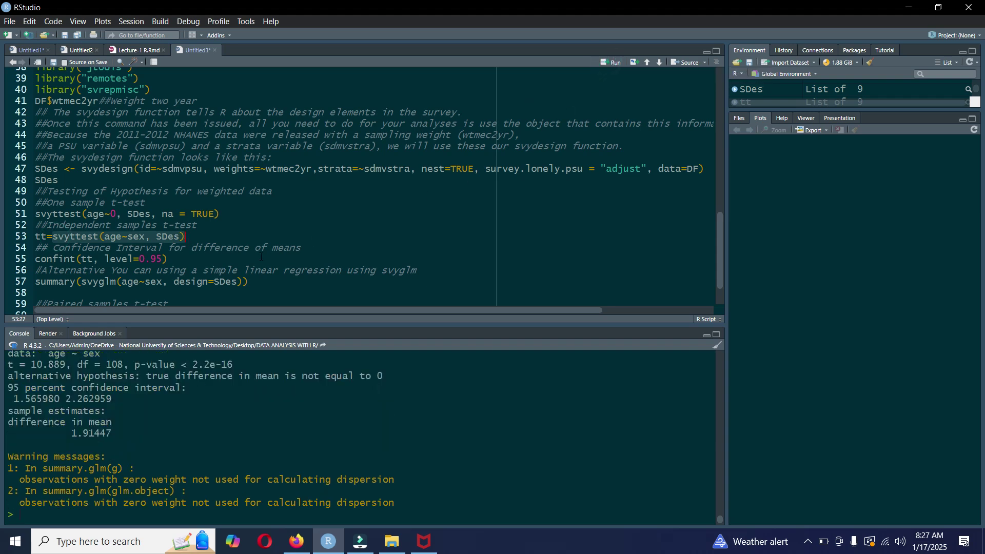
scroll(148, 365, up, 2)
drag(71, 434, 112, 434)
Step: Run confint(tt, level=0.95) to compute the confidence interval for the difference of means
click(128, 272)
click(35, 259)
drag(35, 259, 169, 259)
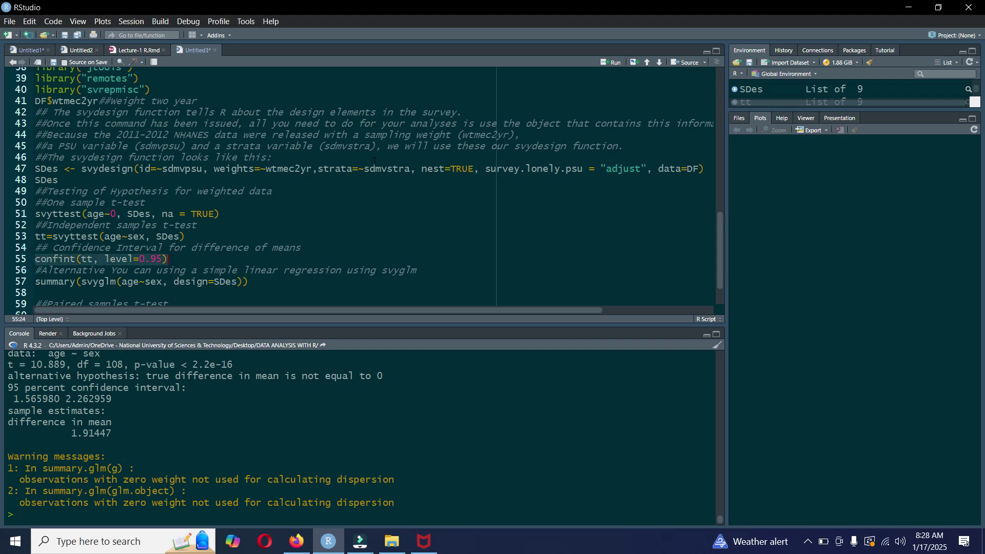
click(612, 63)
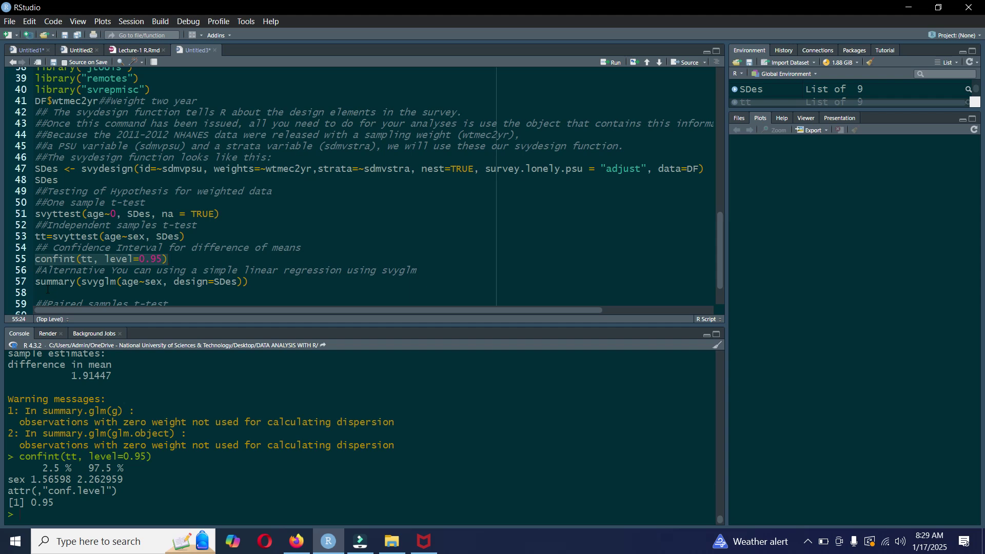
Step: Run the alternative linear regression summary(svyglm(age~sex, design=SDes))
click(264, 286)
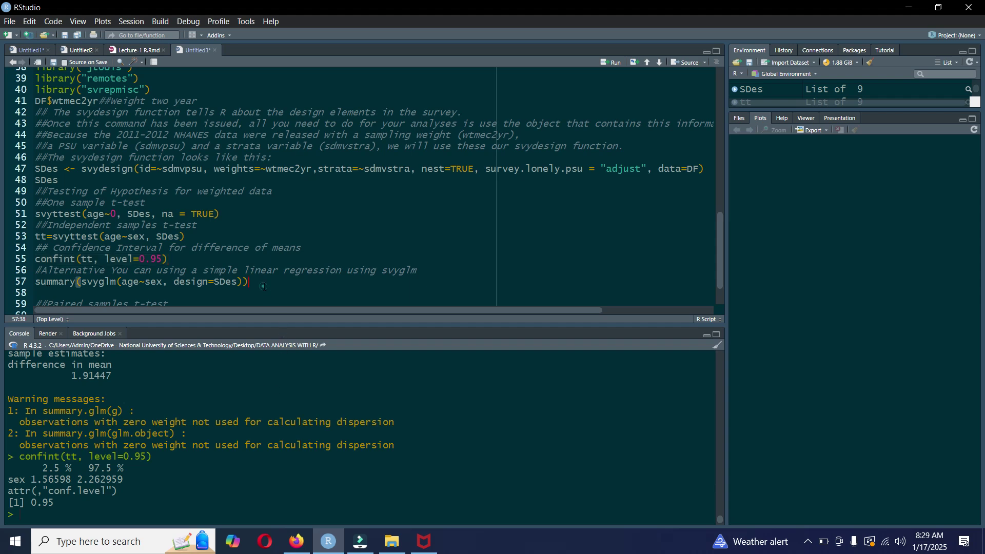
click(611, 63)
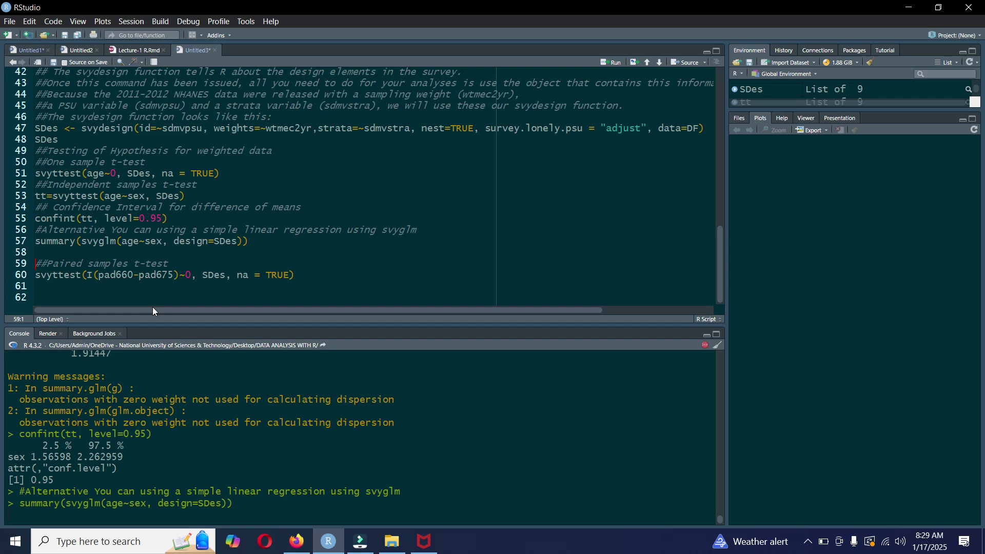
Step: Review the regression output for sex, checking its estimate, standard error, t value and p-value against the earlier confidence interval
scroll(117, 402, up, 2)
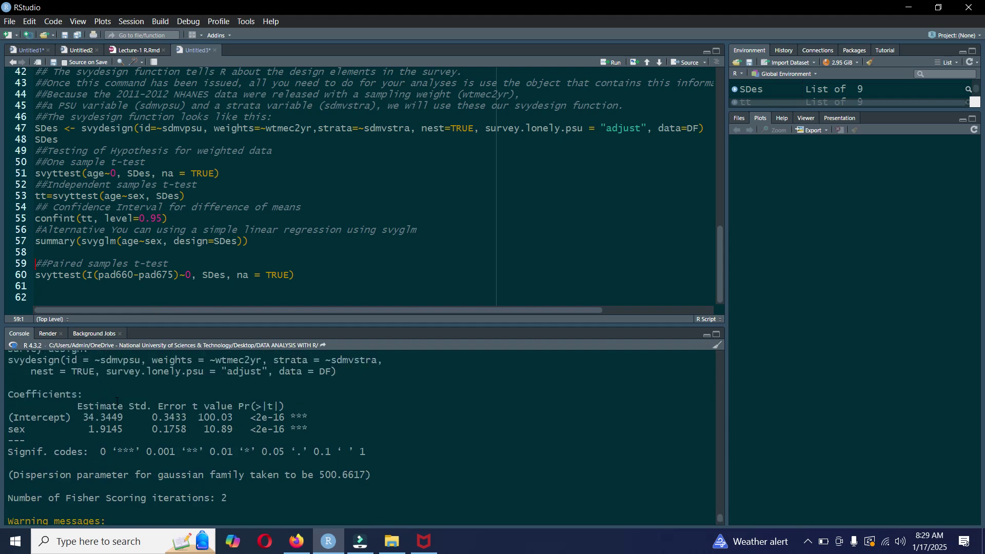
scroll(117, 400, up, 6)
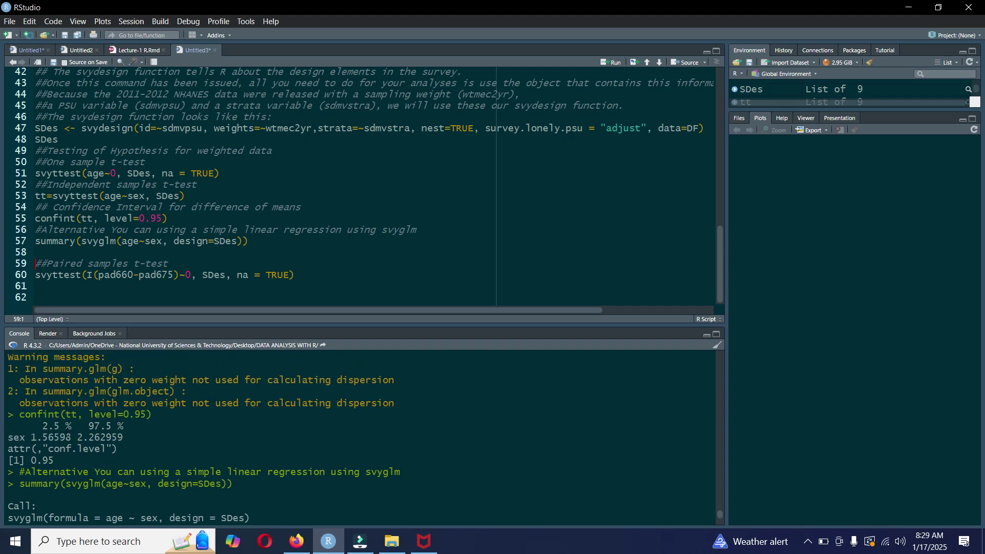
drag(32, 437, 124, 445)
scroll(136, 455, down, 6)
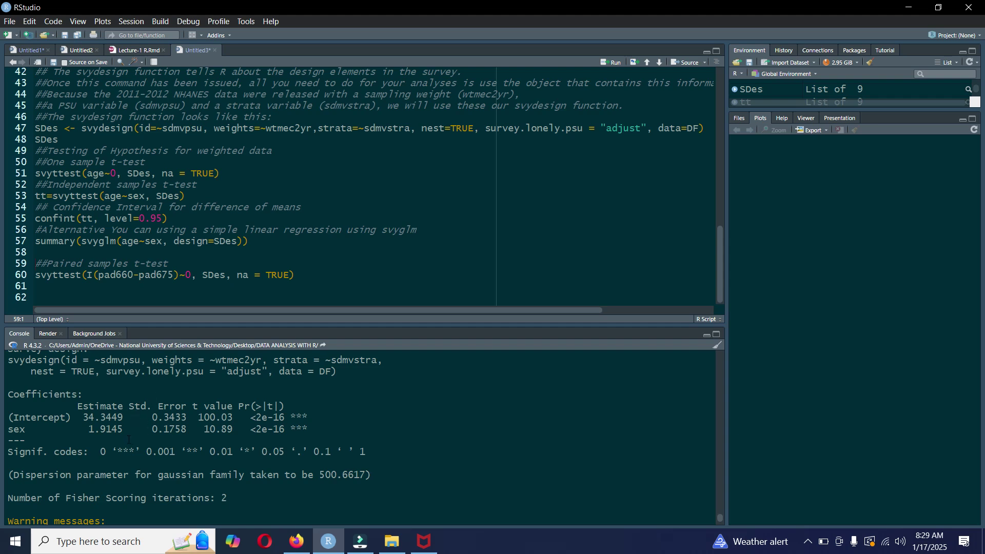
drag(90, 429, 127, 431)
click(128, 431)
drag(128, 431, 90, 429)
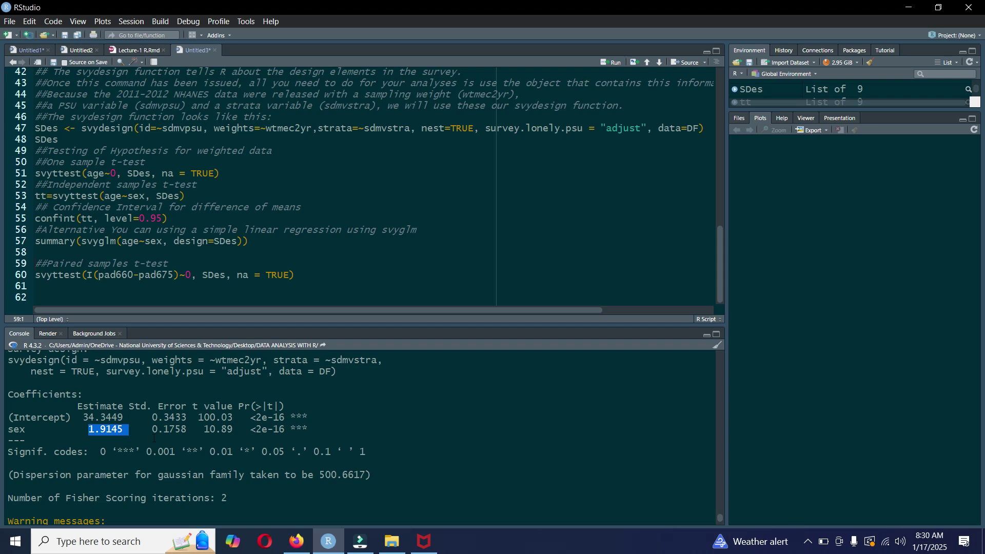
drag(148, 431, 187, 431)
click(196, 432)
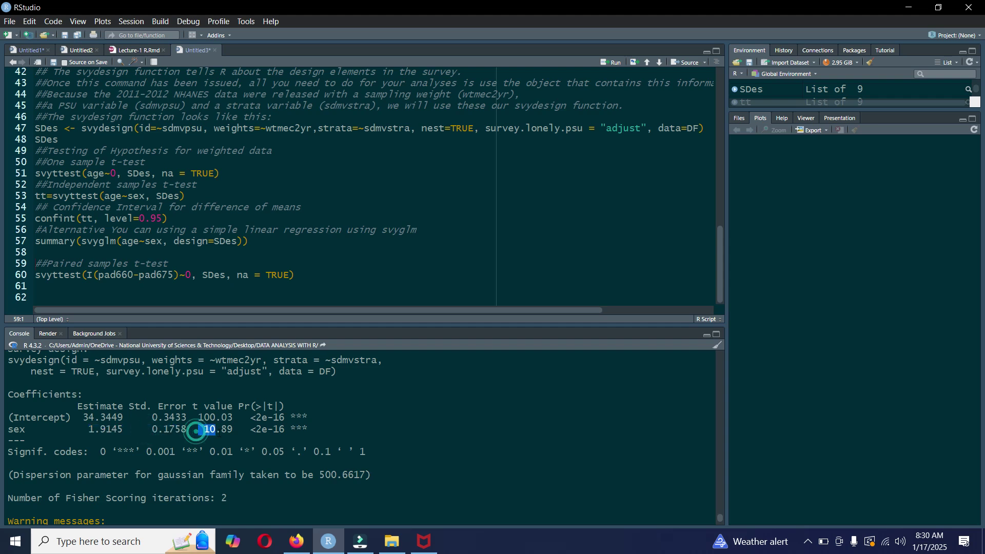
drag(241, 433, 295, 439)
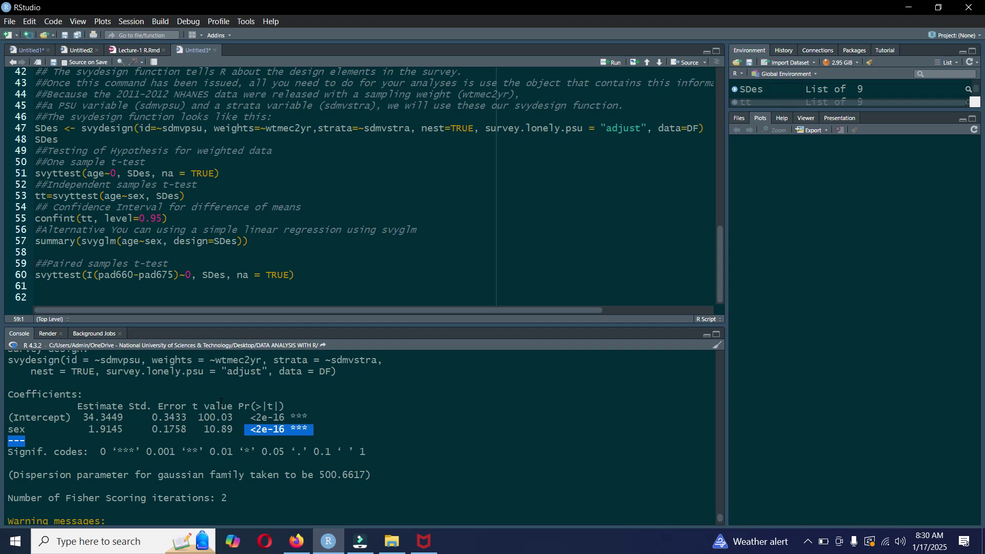
click(151, 243)
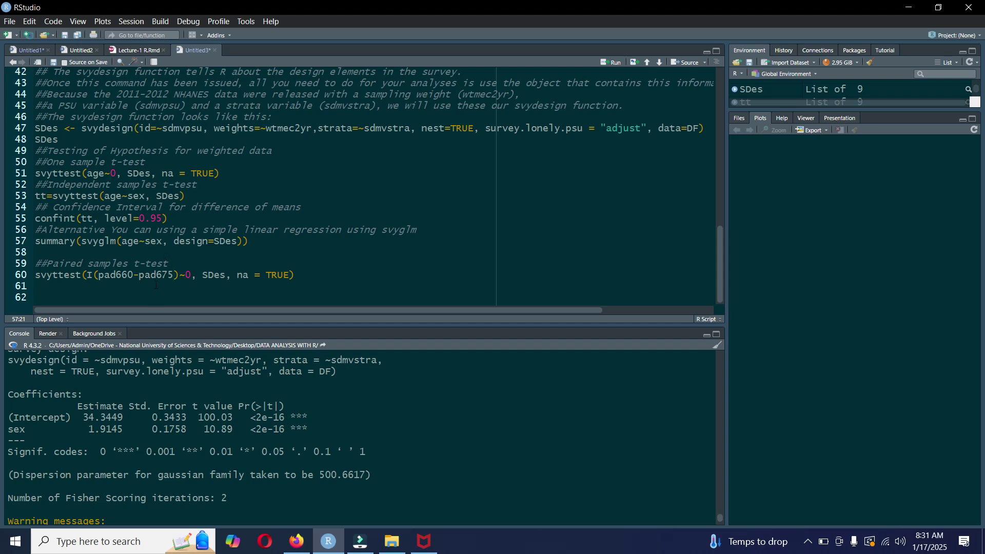
Step: Run the paired samples t-test svyttest(I(pad660-pad675)~0, SDes, na = TRUE)
click(133, 276)
drag(133, 275, 174, 275)
click(299, 274)
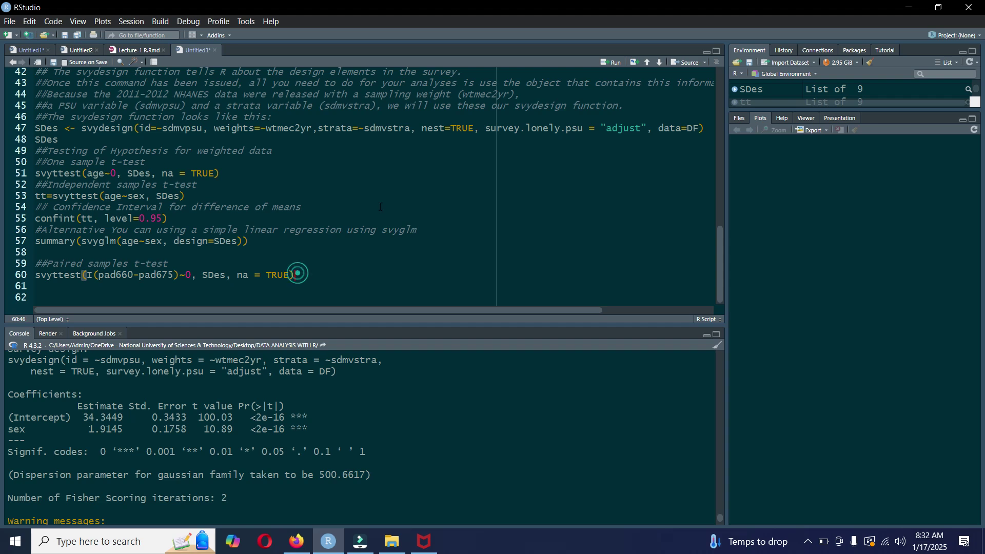
click(608, 62)
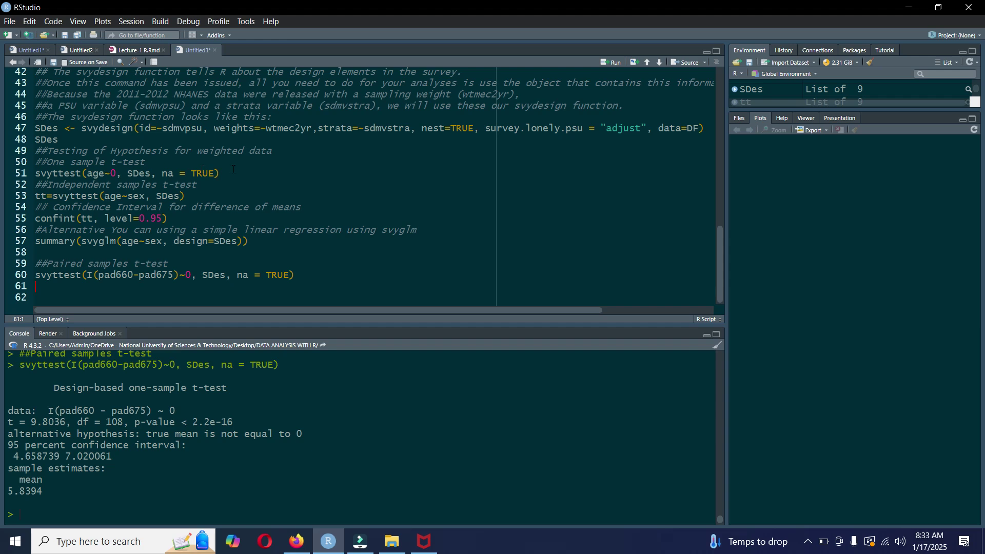
click(87, 174)
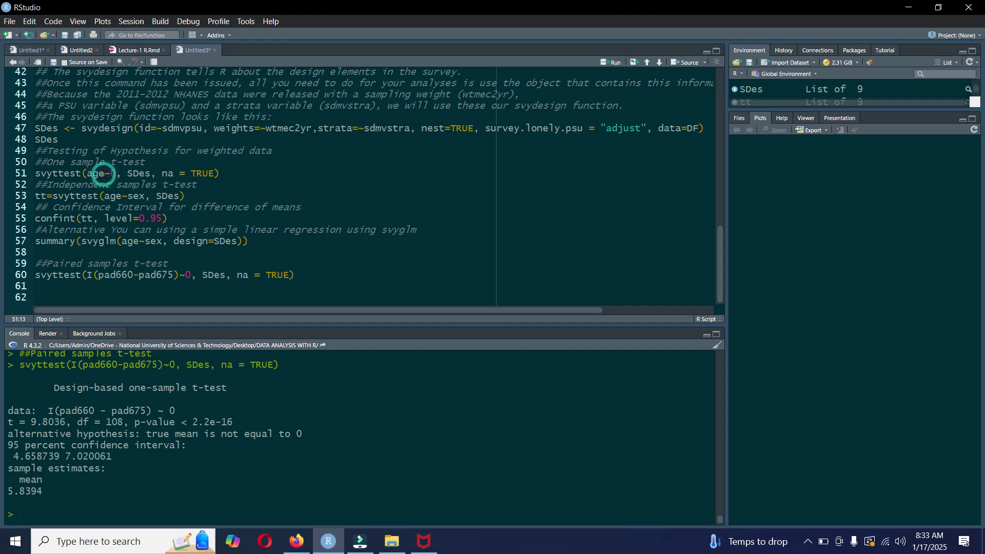